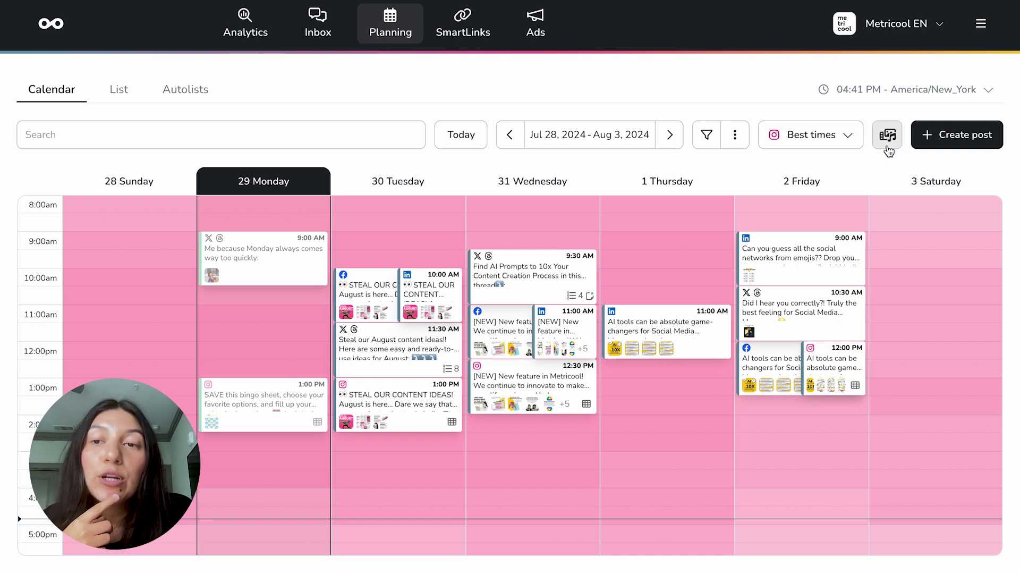
Step: Open the Google Drive side panel and start connecting a Google Drive account
{"action": "left_click", "coordinate": [887, 136]}
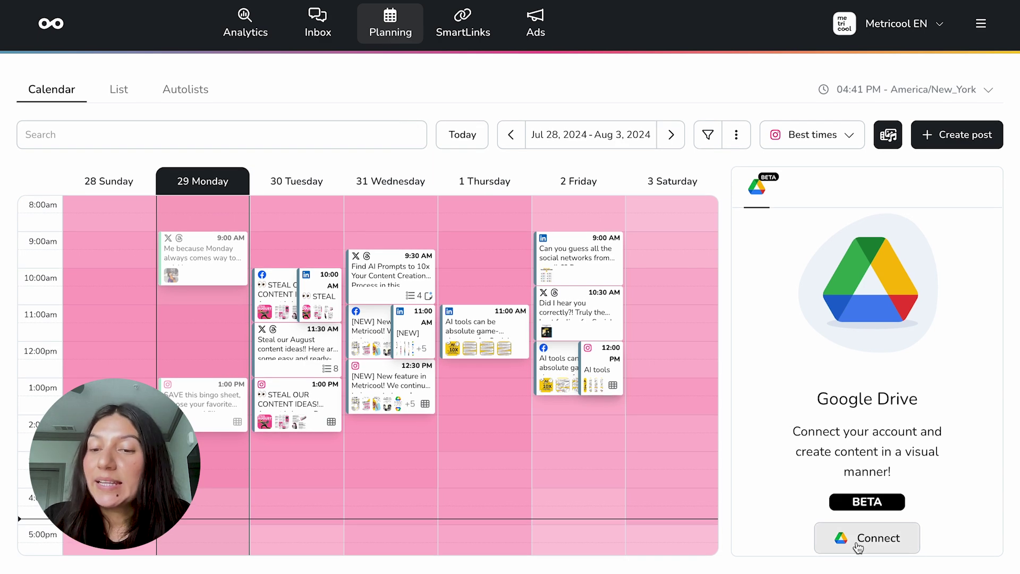
{"action": "left_click", "coordinate": [866, 544]}
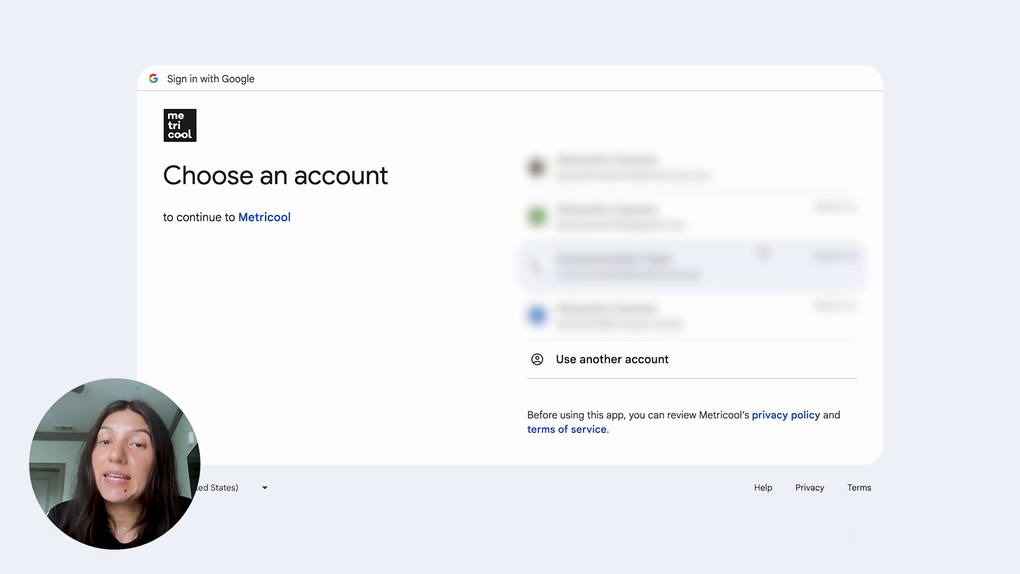
Step: Choose the Google account and grant Metricool access to it
{"action": "left_click", "coordinate": [671, 168]}
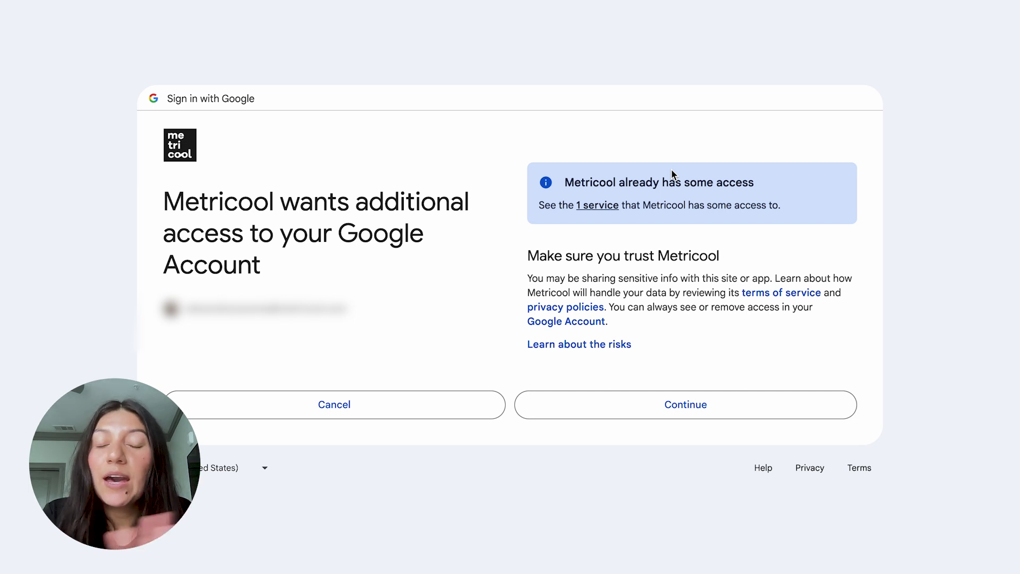
{"action": "left_click", "coordinate": [689, 401]}
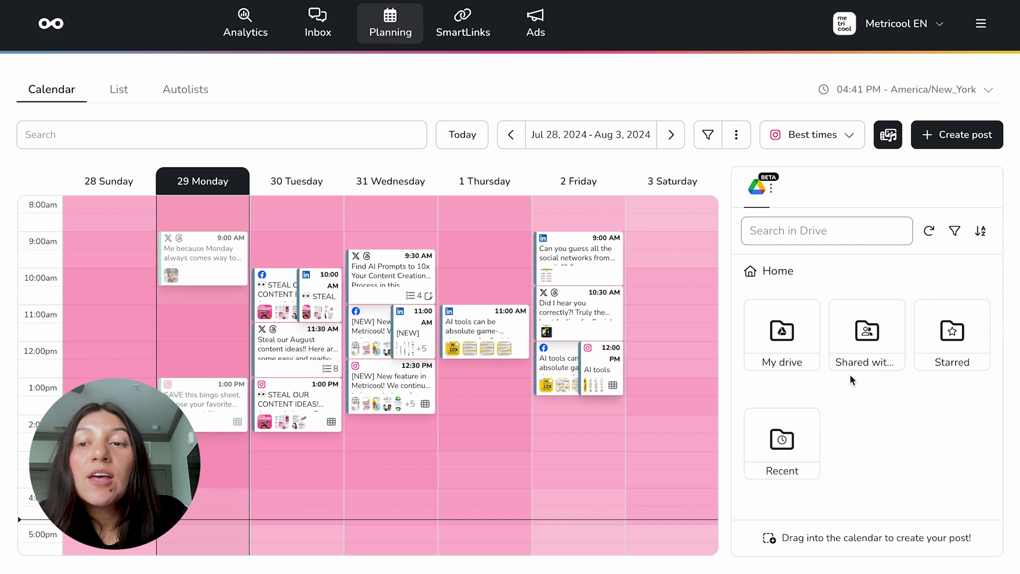
Step: Check the Drive panel's file-type filters and Sort by options, then close them
{"action": "left_click", "coordinate": [955, 232]}
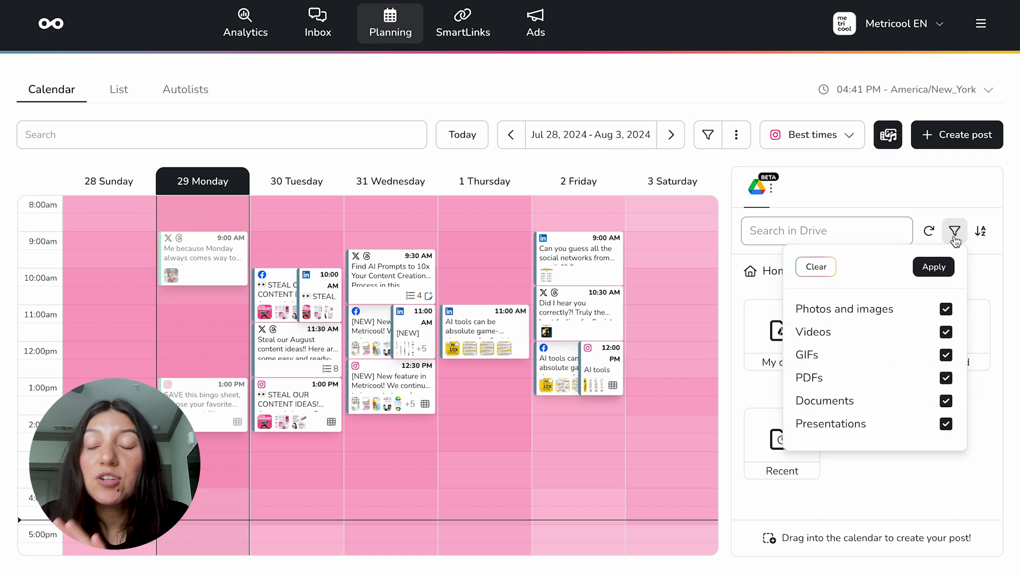
{"action": "left_click", "coordinate": [981, 231]}
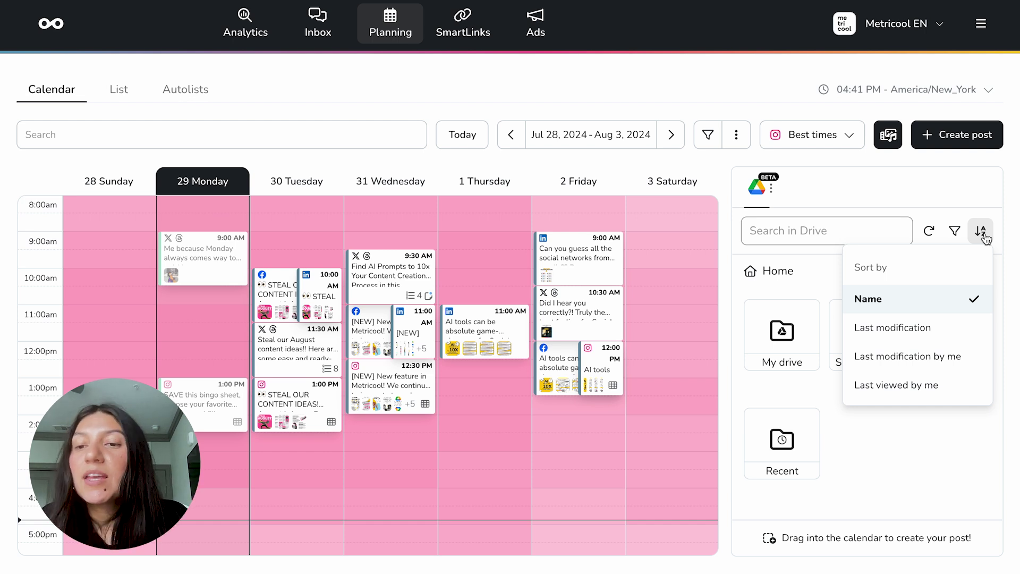
{"action": "left_click", "coordinate": [982, 233]}
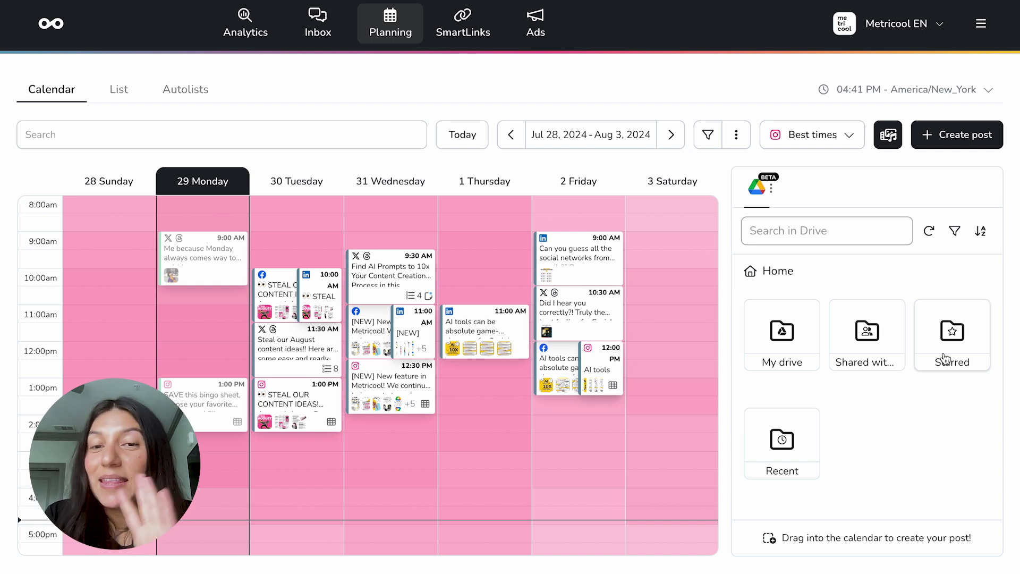
Step: Navigate the Drive panel through 2024 > 07. July > 29/07 > EN > Drive Integration
{"action": "left_click", "coordinate": [944, 357]}
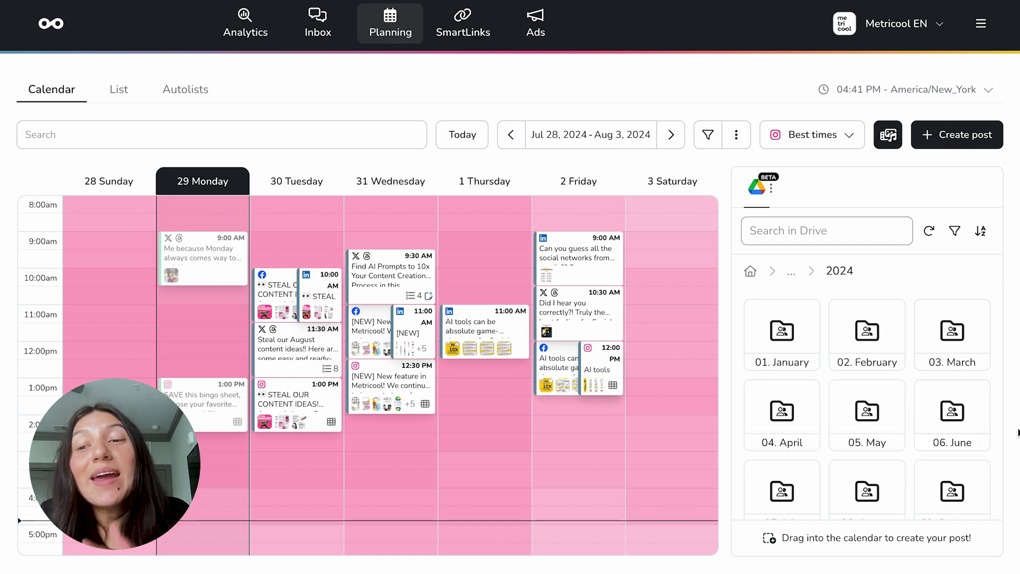
{"action": "left_click", "coordinate": [766, 503]}
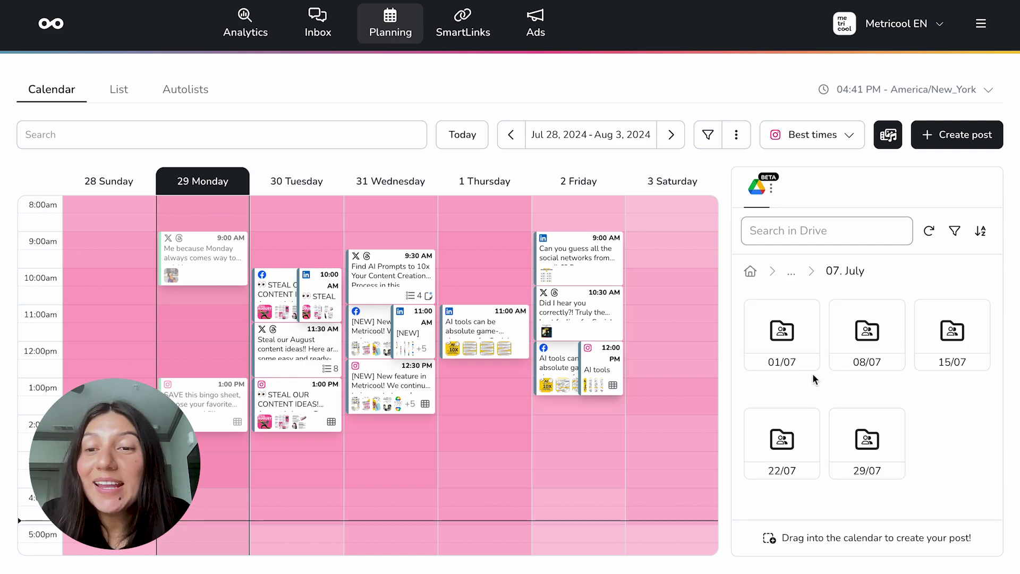
{"action": "left_click", "coordinate": [866, 430]}
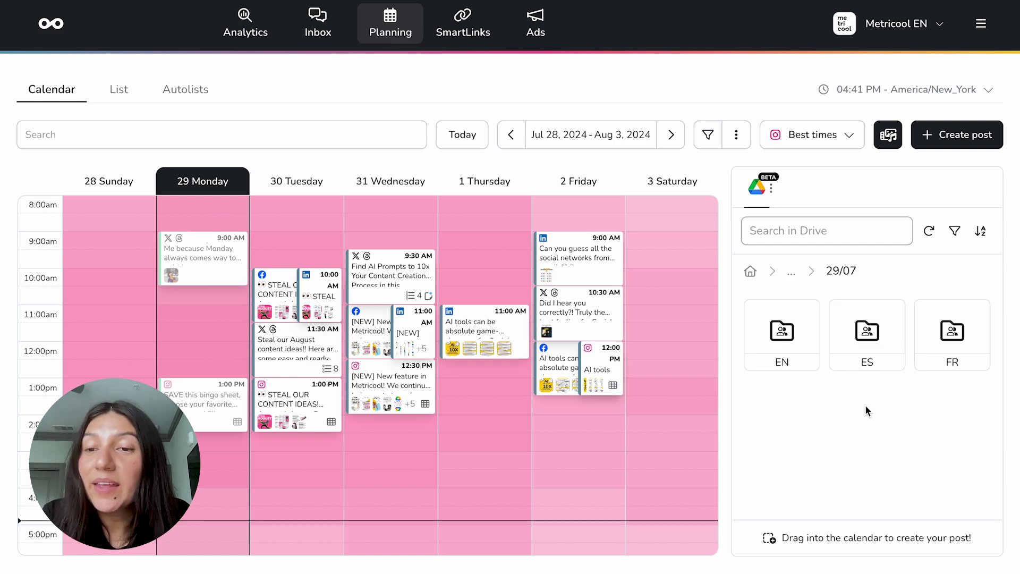
{"action": "left_click", "coordinate": [793, 351]}
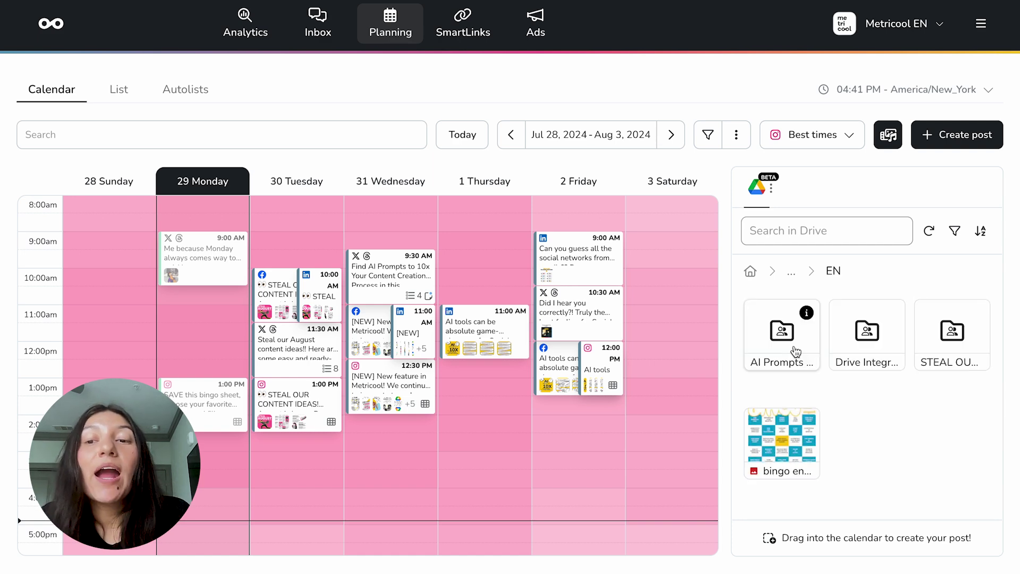
{"action": "left_click", "coordinate": [840, 353]}
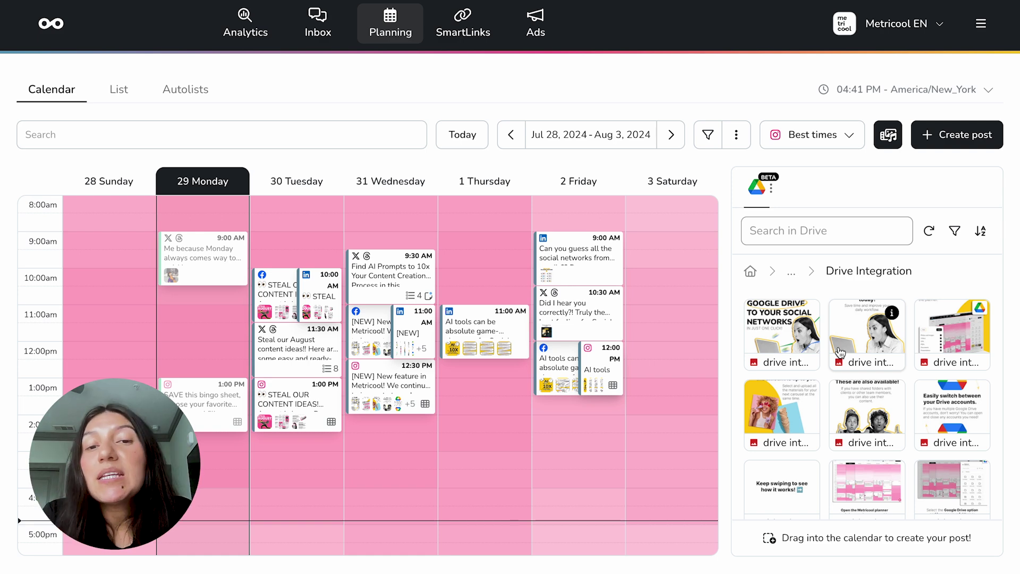
Step: Select five Drive Integration images, then clear the selection
{"action": "left_click", "coordinate": [788, 332]}
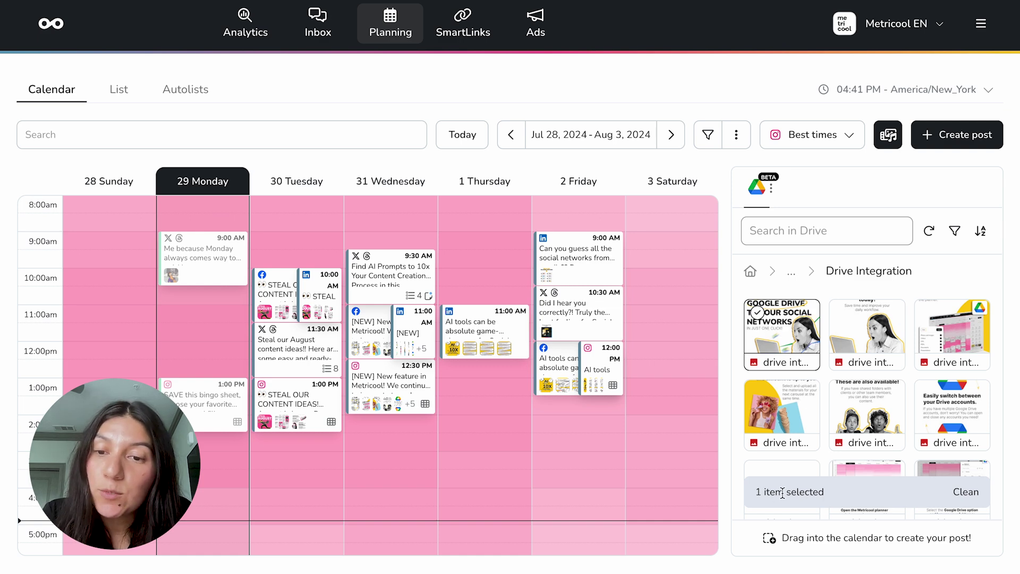
{"action": "left_click", "coordinate": [867, 330]}
{"action": "left_click", "coordinate": [952, 329]}
{"action": "left_click", "coordinate": [781, 409]}
{"action": "left_click", "coordinate": [869, 417]}
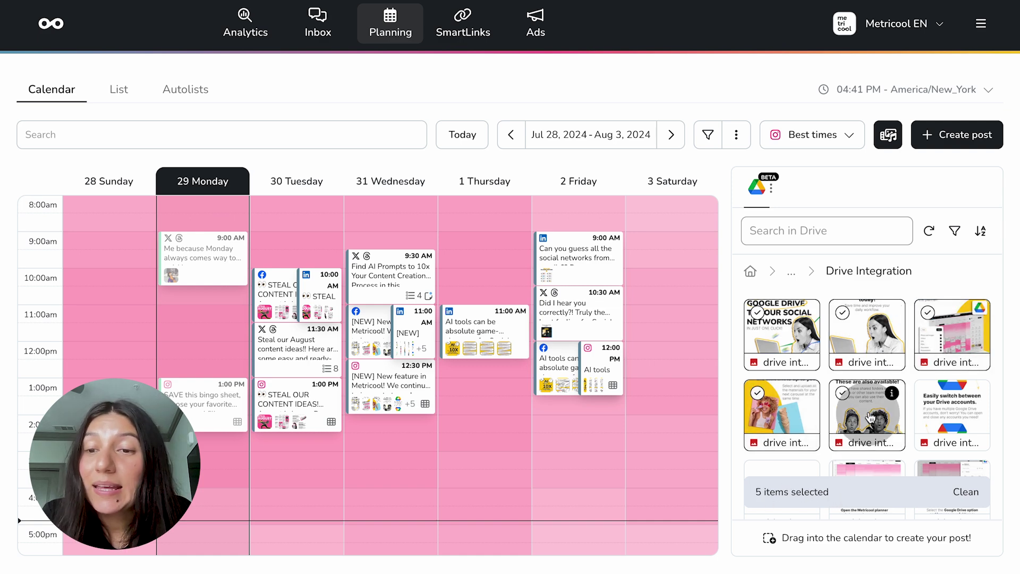
{"action": "left_click", "coordinate": [963, 495]}
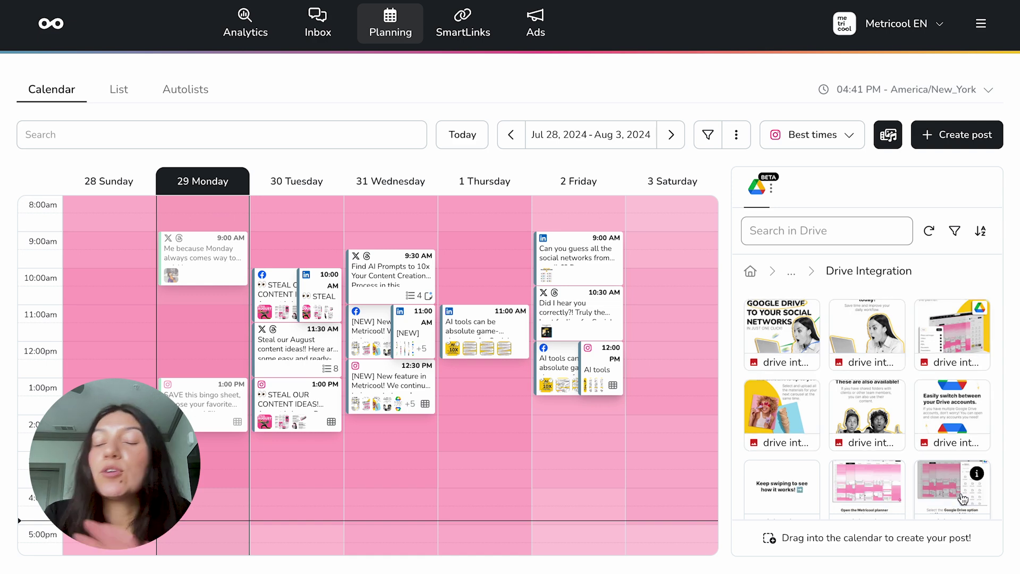
Step: Select the top-row three images and drop them onto Thursday's 2 PM slot
{"action": "left_click", "coordinate": [782, 329]}
{"action": "left_click", "coordinate": [867, 329]}
{"action": "left_click", "coordinate": [952, 329]}
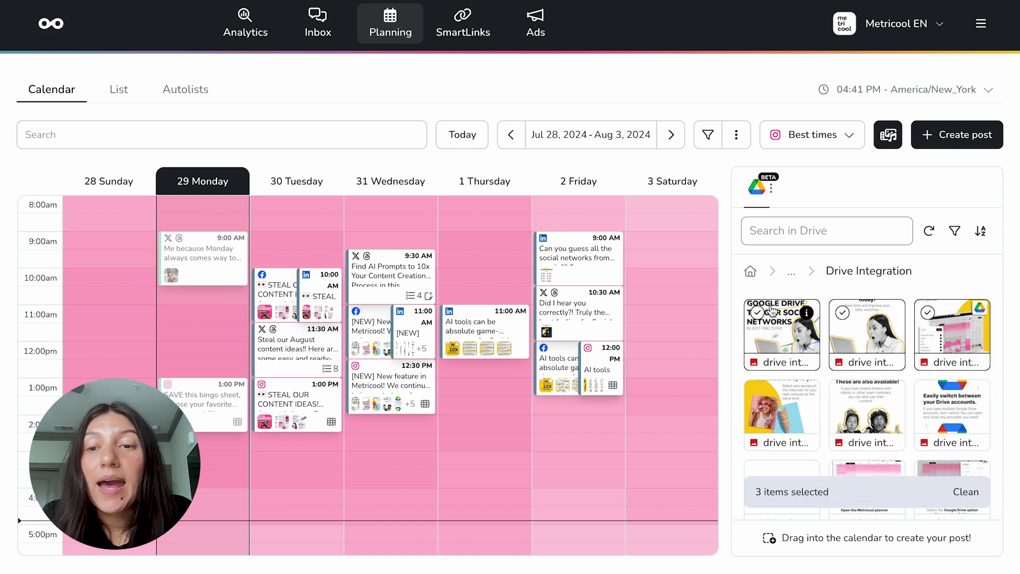
{"action": "left_click_drag", "start_coordinate": [773, 313], "coordinate": [565, 435]}
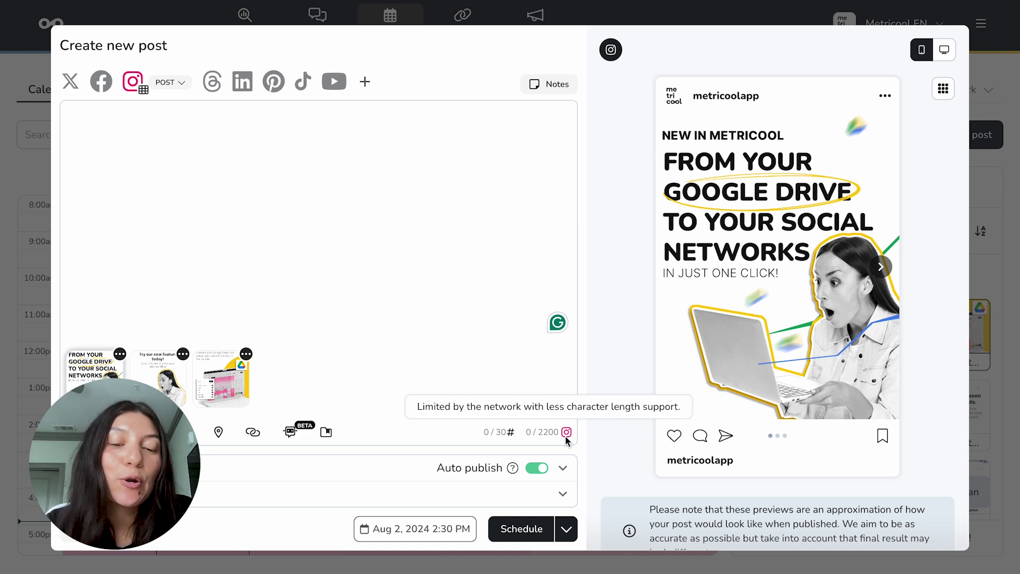
Step: Caption the post 'Google Drive Integration is Here!', then close and discard it
{"action": "type", "text": "Google Drive"}
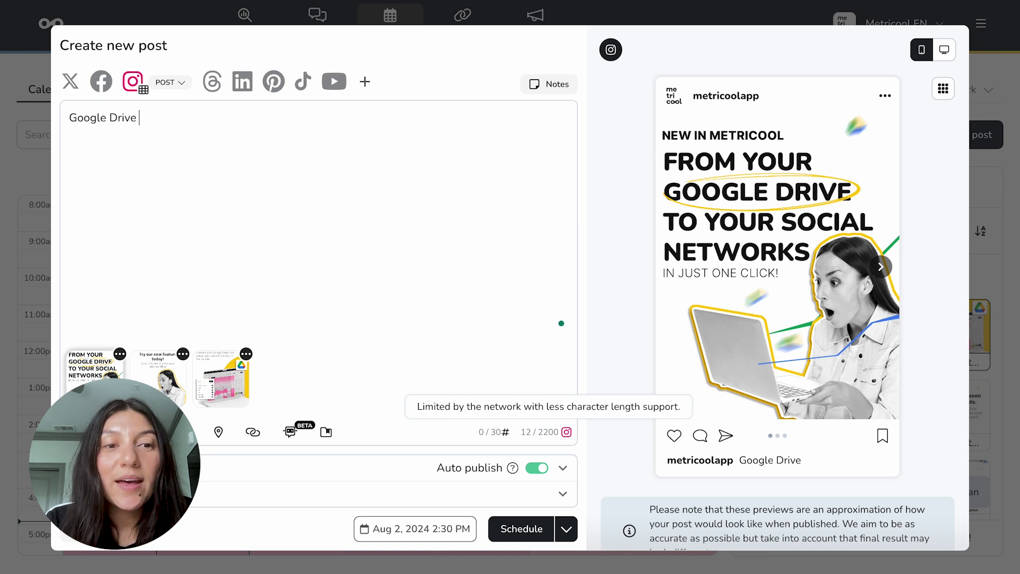
{"action": "type", "text": " Integration is Here!"}
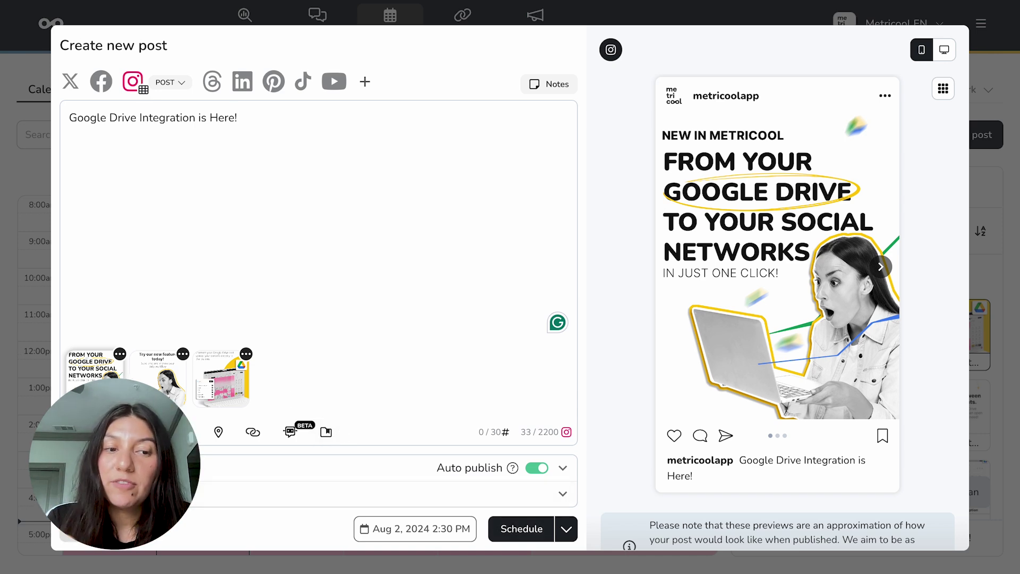
{"action": "key", "text": "Escape"}
{"action": "left_click", "coordinate": [693, 335]}
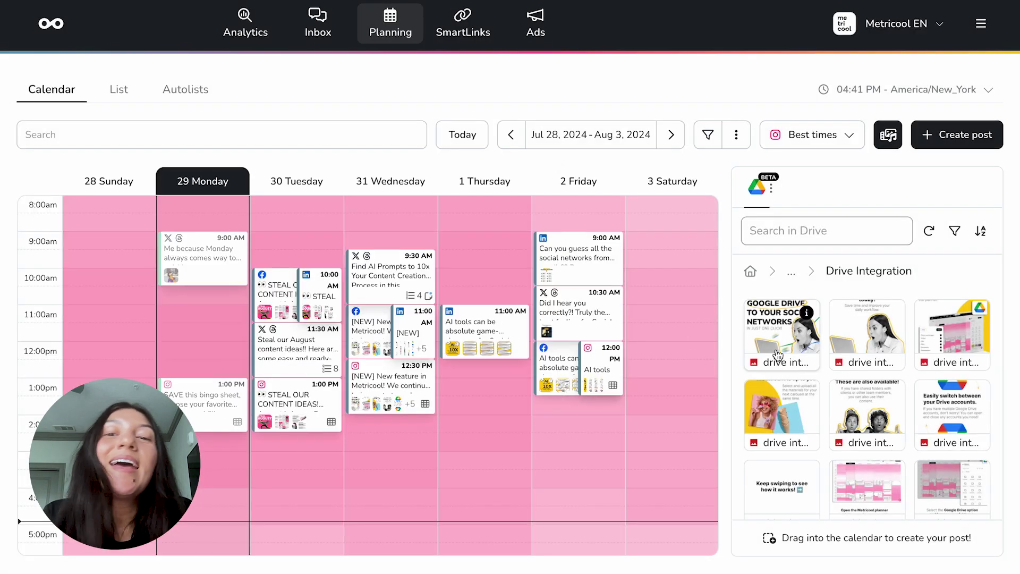
Step: Start a new post from three selected Drive images, then cancel the draft
{"action": "left_click", "coordinate": [772, 338]}
{"action": "left_click", "coordinate": [853, 344]}
{"action": "left_click", "coordinate": [951, 347]}
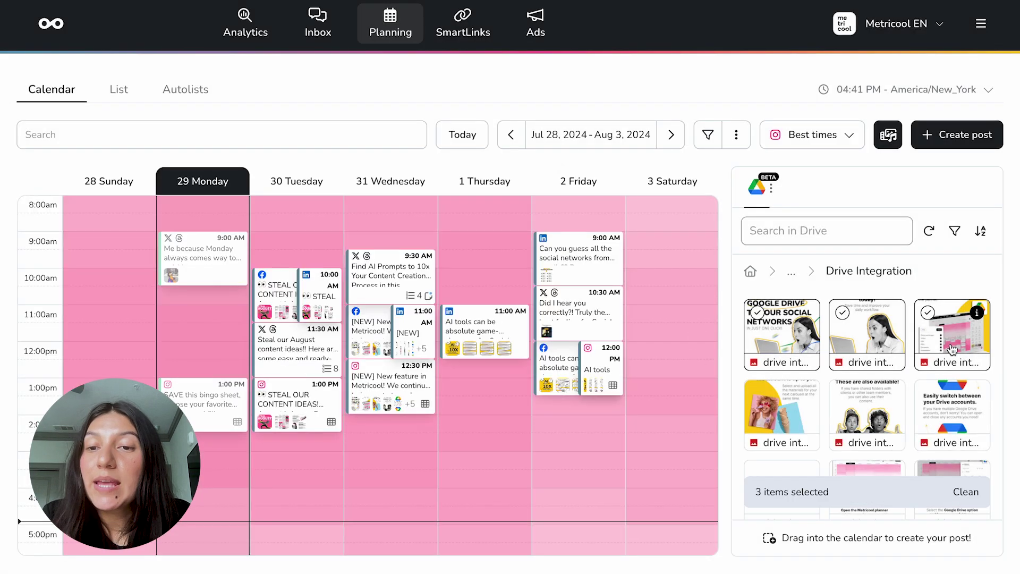
{"action": "left_click", "coordinate": [958, 144]}
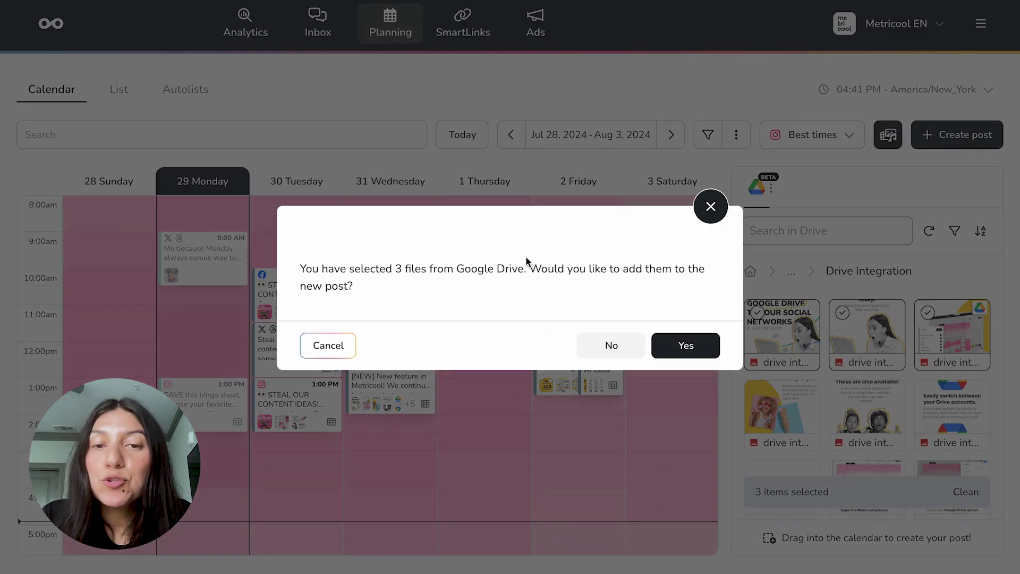
{"action": "left_click", "coordinate": [674, 347]}
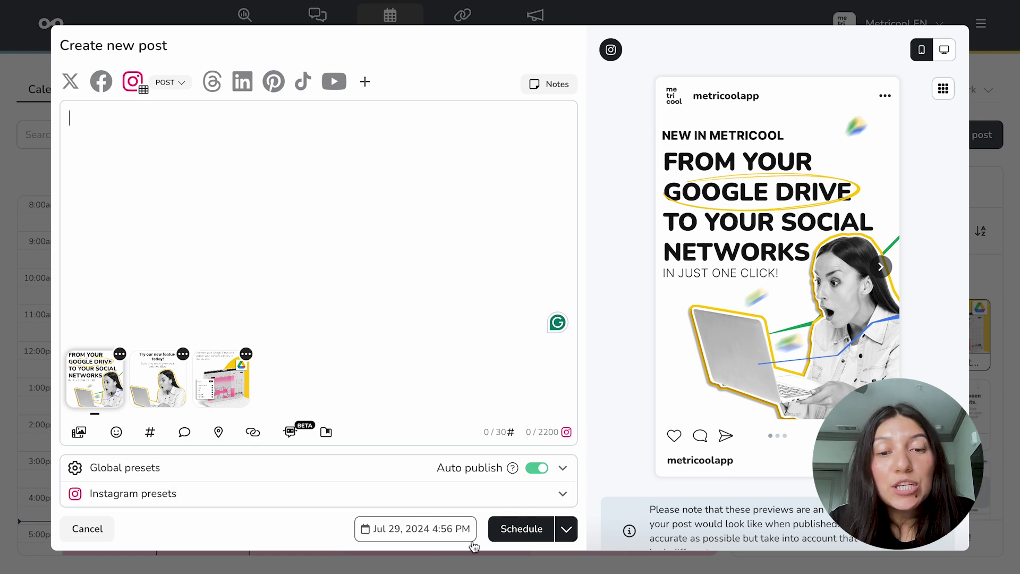
{"action": "left_click", "coordinate": [88, 544]}
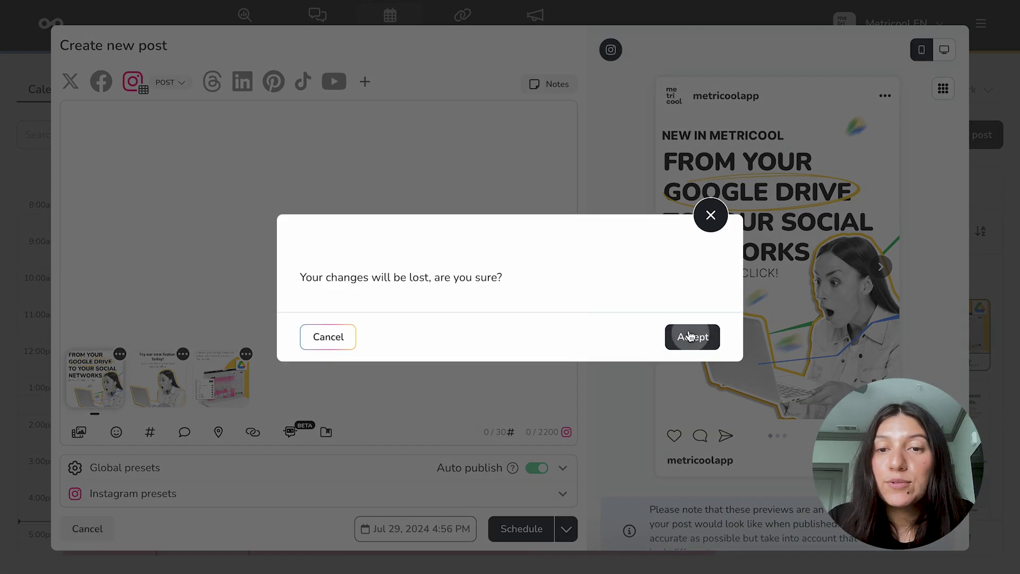
Step: Confirm losing the draft, then toggle the Google Drive panel closed, open, and closed
{"action": "left_click", "coordinate": [690, 336]}
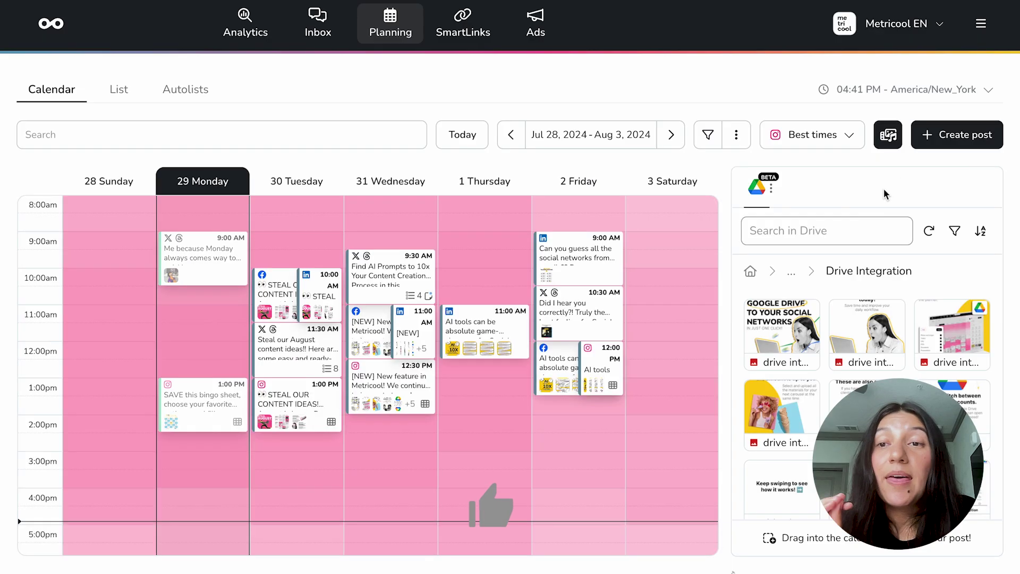
{"action": "left_click", "coordinate": [887, 138]}
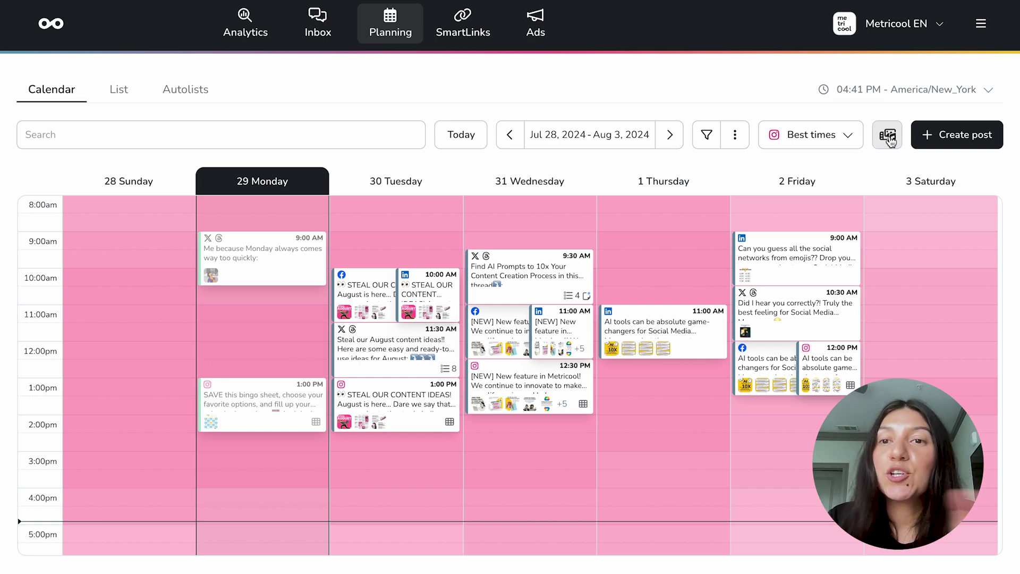
{"action": "left_click", "coordinate": [888, 137]}
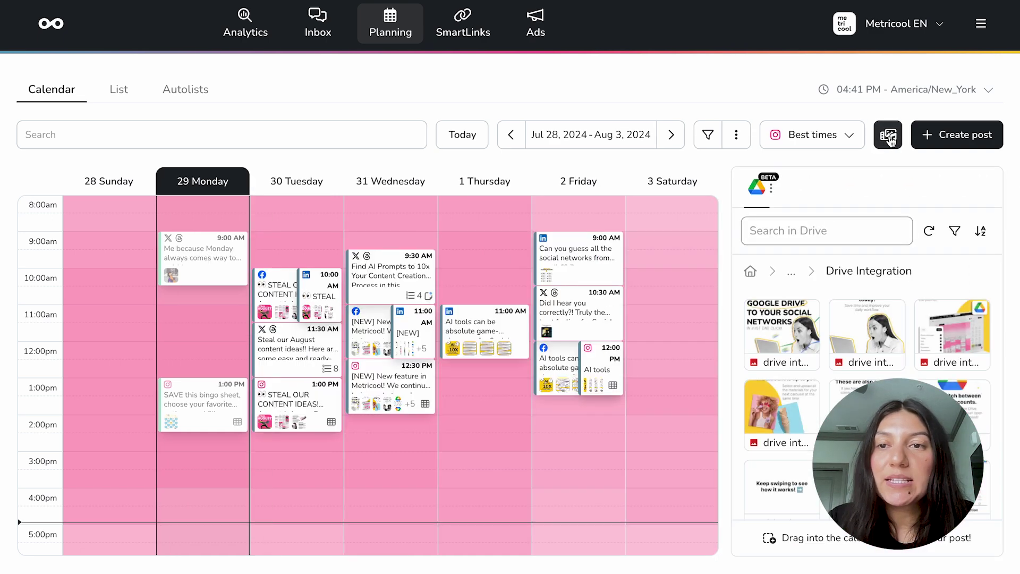
{"action": "left_click", "coordinate": [888, 136]}
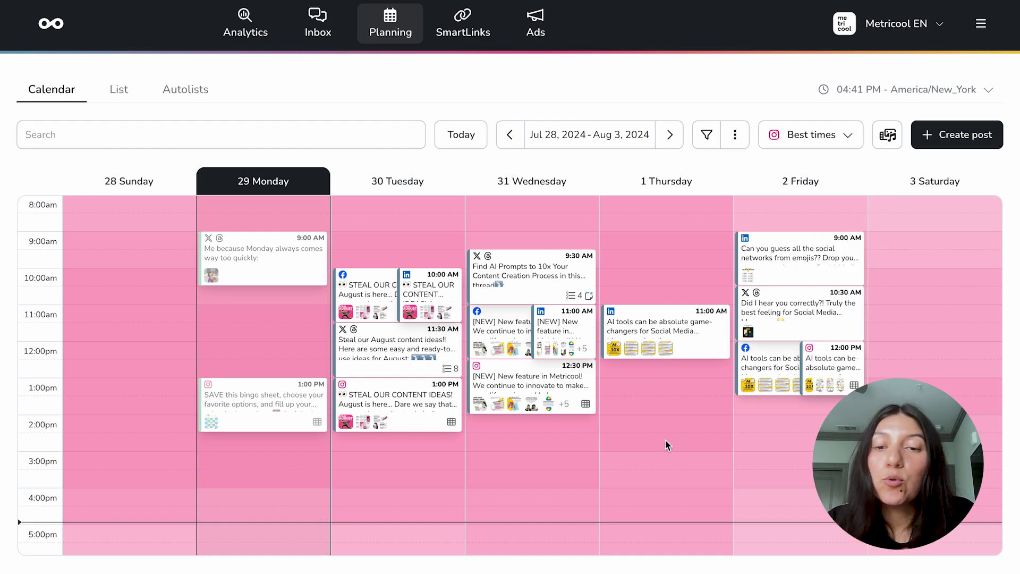
Step: Create a Thursday 2:00 PM post with four Google Drive images, then reopen the Drive picker
{"action": "left_click", "coordinate": [621, 420]}
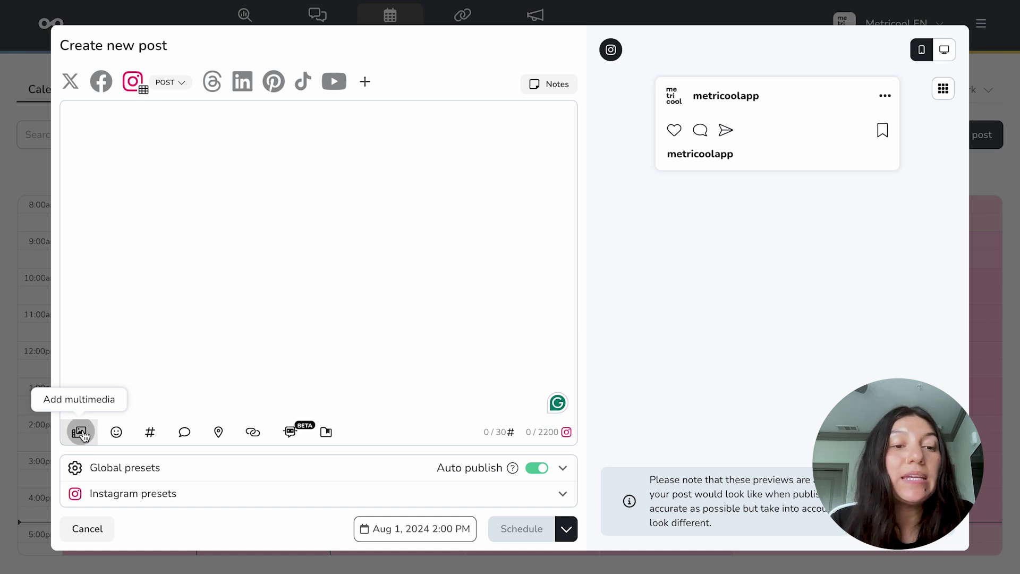
{"action": "left_click", "coordinate": [80, 433]}
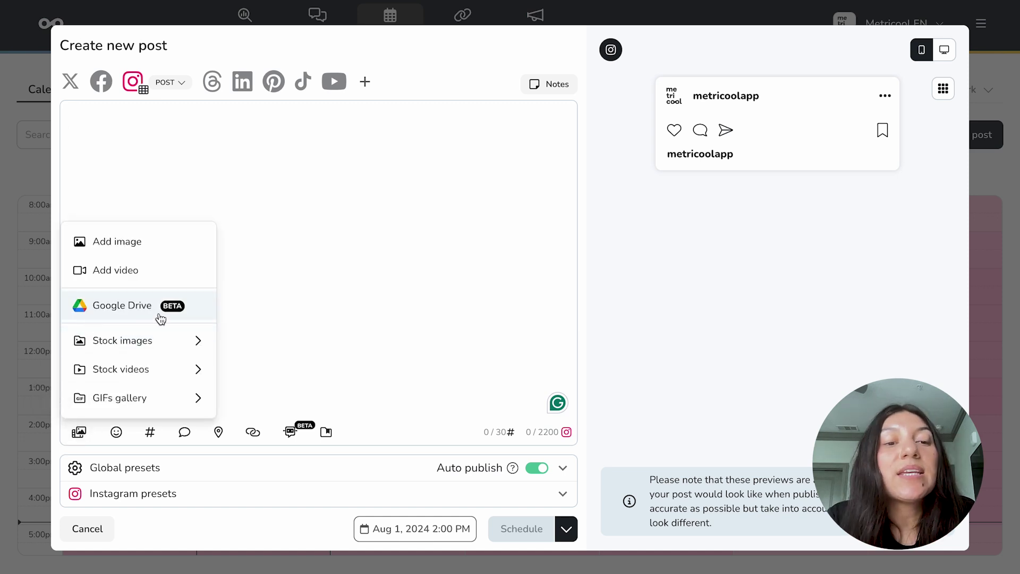
{"action": "left_click", "coordinate": [129, 305]}
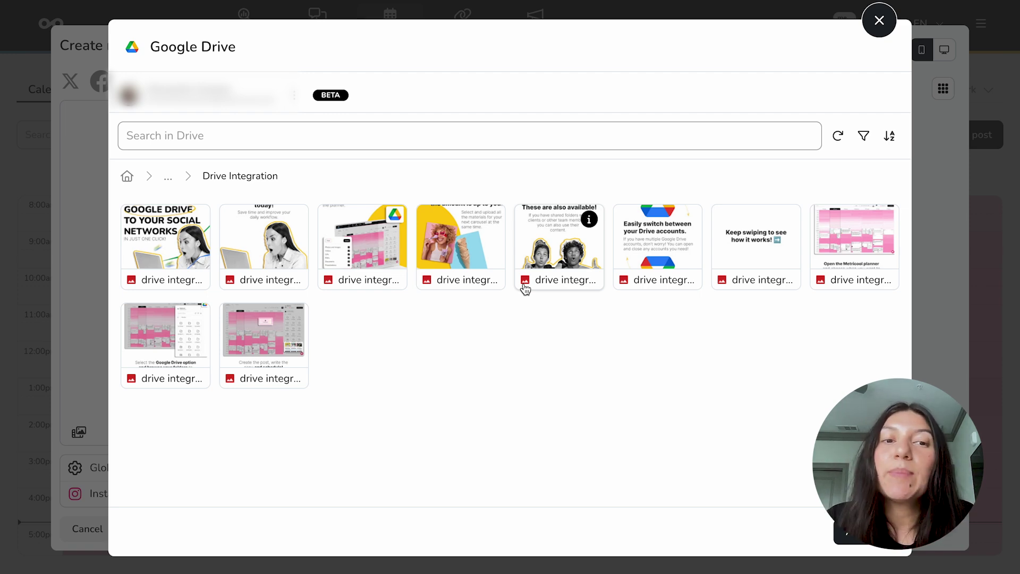
{"action": "left_click", "coordinate": [176, 244]}
{"action": "left_click", "coordinate": [265, 244]}
{"action": "left_click", "coordinate": [350, 247]}
{"action": "left_click", "coordinate": [450, 259]}
{"action": "left_click", "coordinate": [854, 537]}
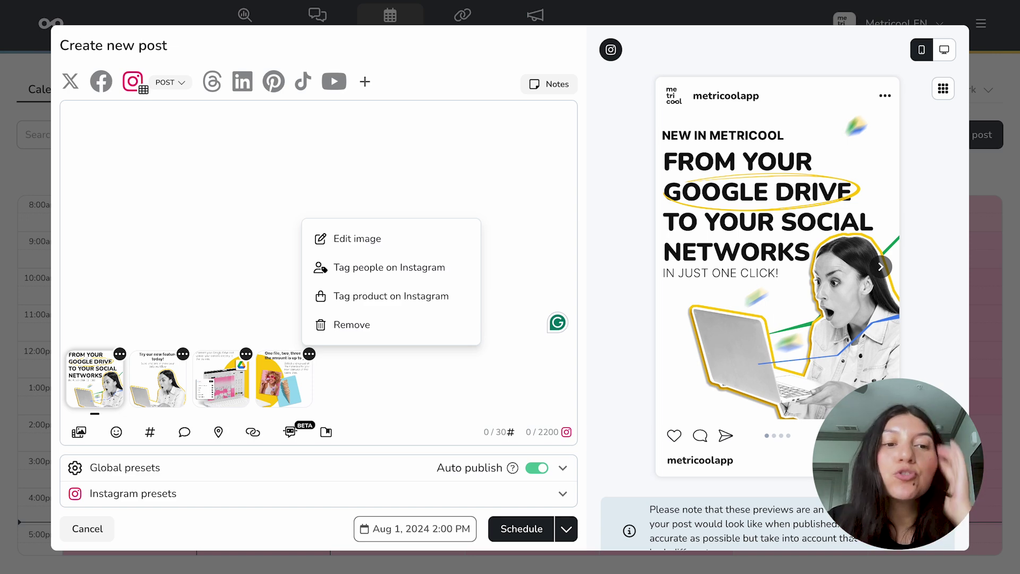
{"action": "left_click", "coordinate": [81, 437]}
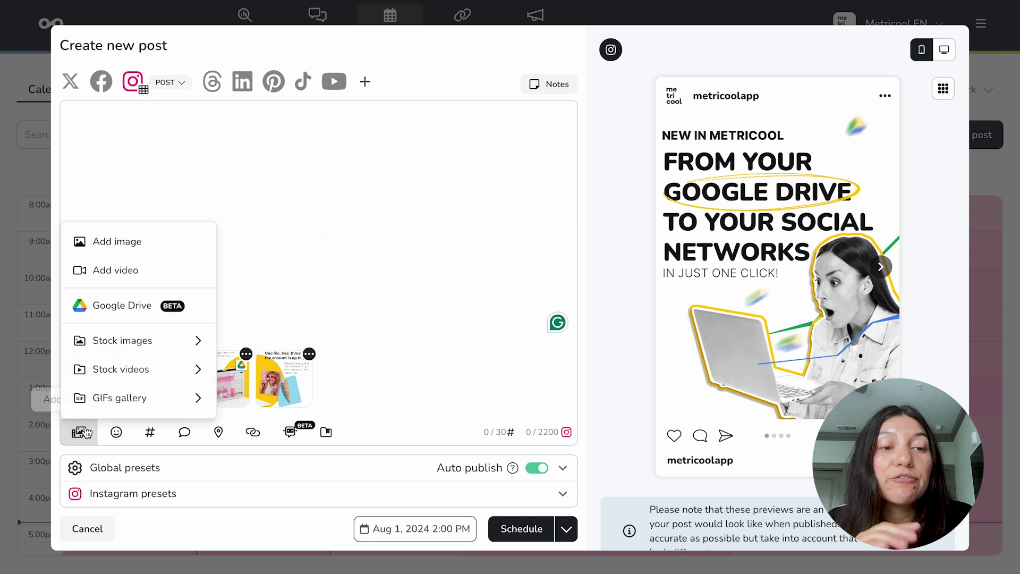
{"action": "left_click", "coordinate": [153, 318]}
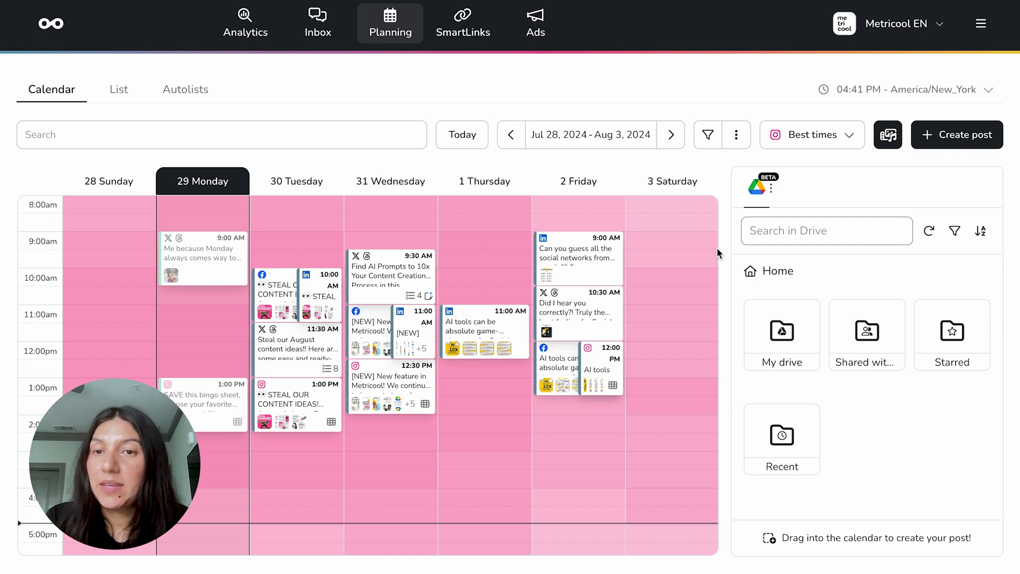
Step: Disconnect the Google Drive account from the Drive panel's options menu
{"action": "left_click", "coordinate": [770, 189]}
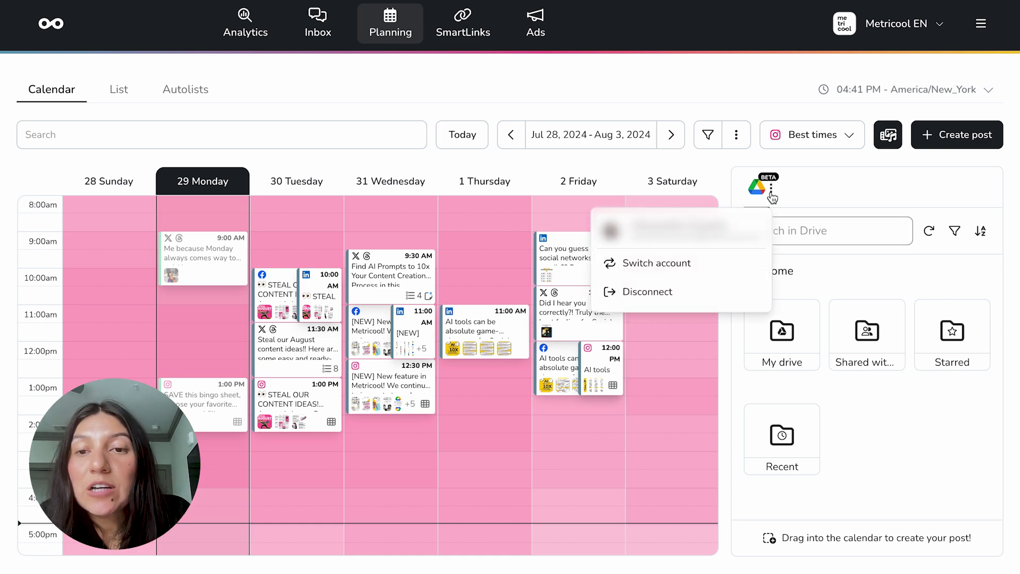
{"action": "left_click", "coordinate": [661, 292]}
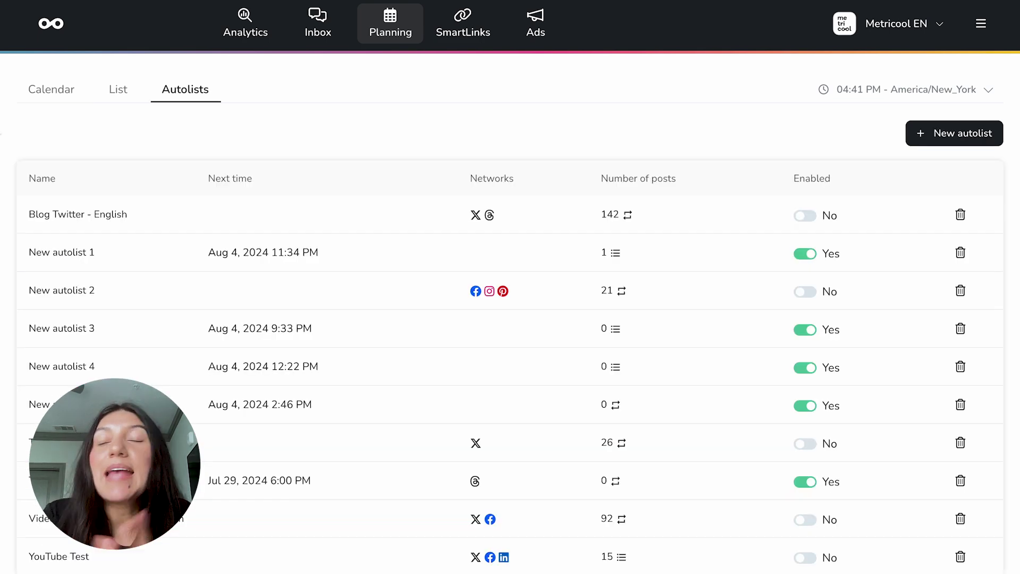
Step: Insert a new empty post into the Blog Twitter - English autolist
{"action": "left_click", "coordinate": [48, 93]}
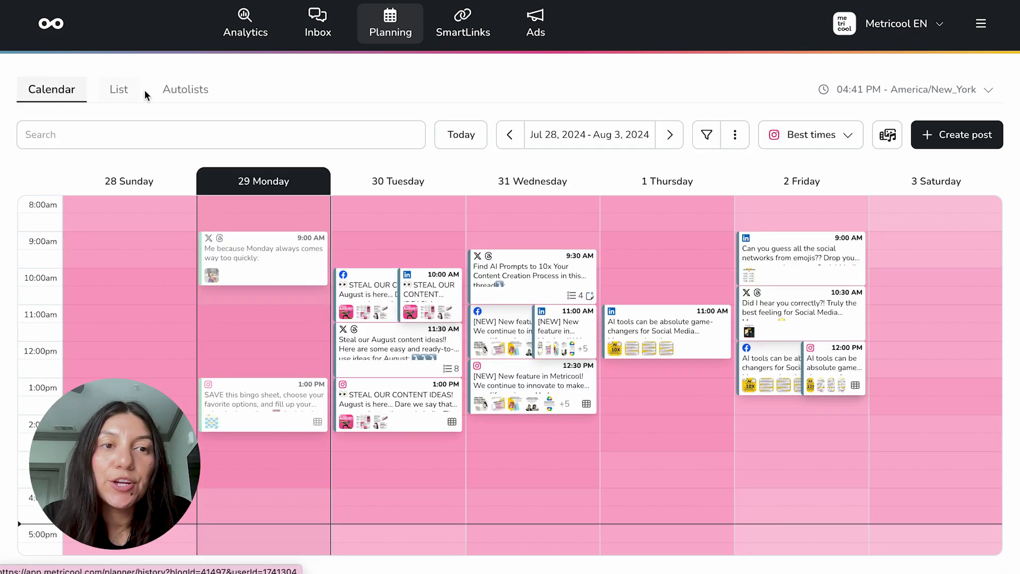
{"action": "left_click", "coordinate": [193, 102]}
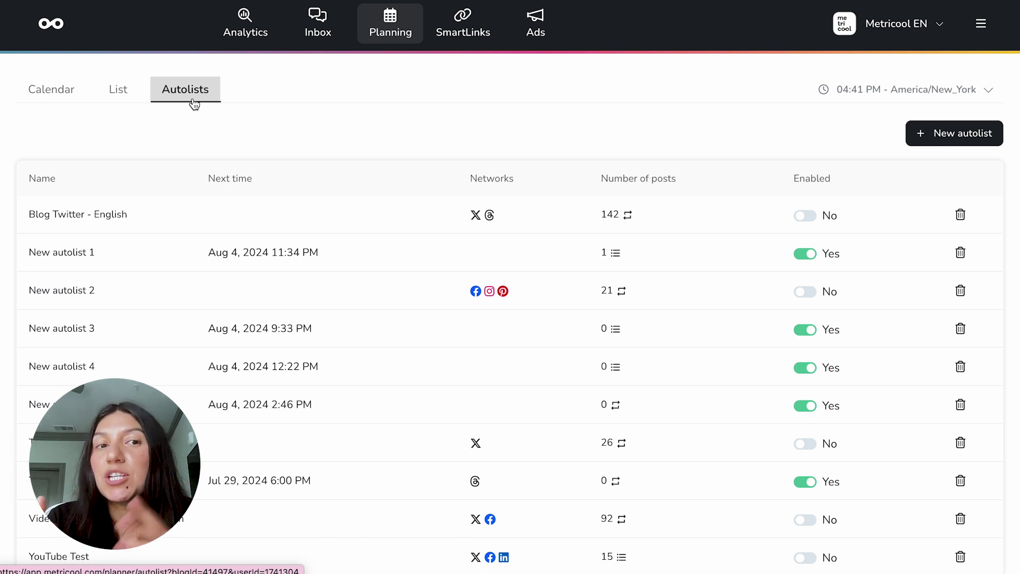
{"action": "left_click", "coordinate": [71, 215]}
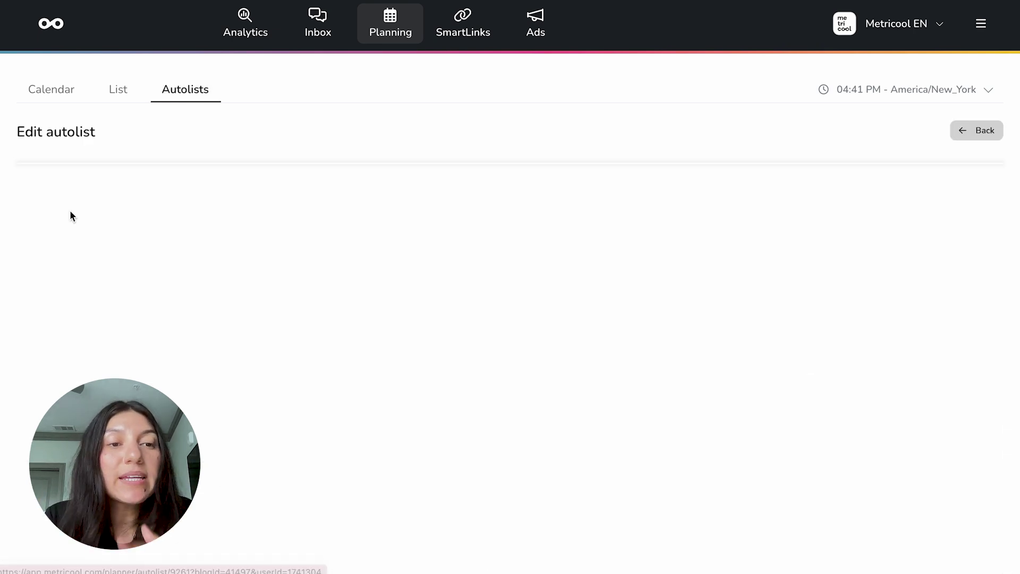
{"action": "scroll", "coordinate": [318, 392], "scroll_direction": "down", "scroll_amount": 6}
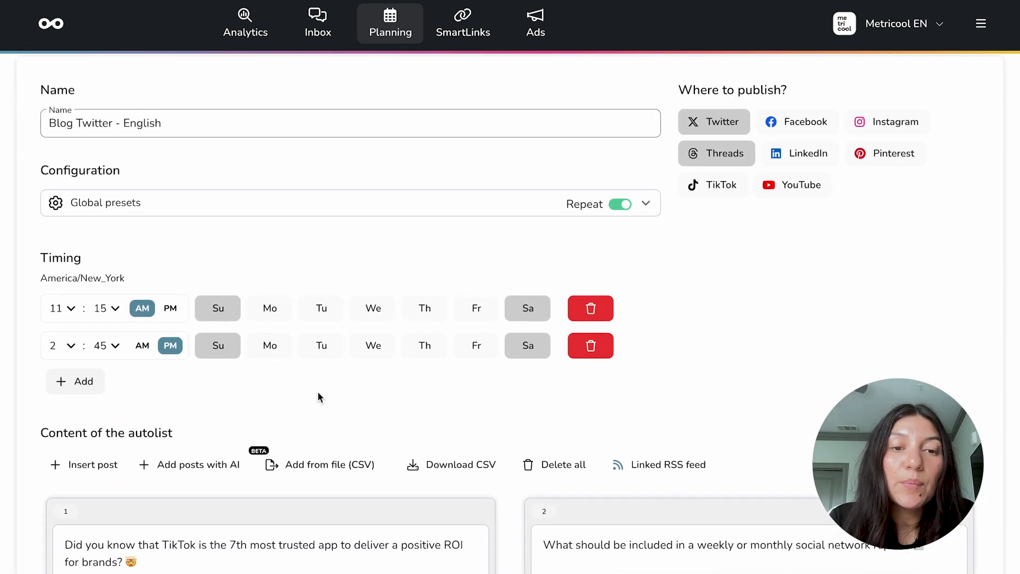
{"action": "scroll", "coordinate": [317, 391], "scroll_direction": "down", "scroll_amount": 1}
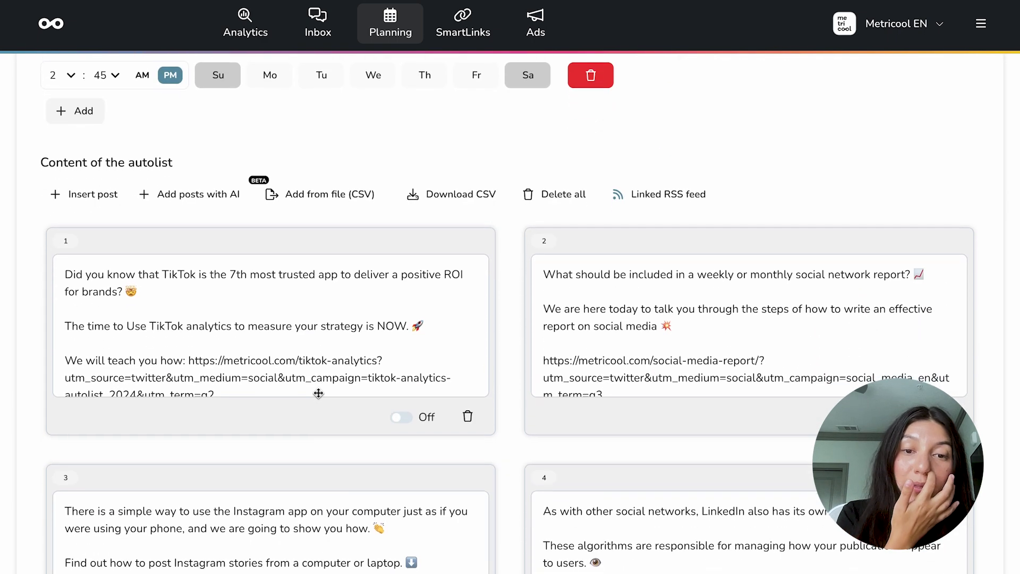
{"action": "left_click", "coordinate": [96, 195]}
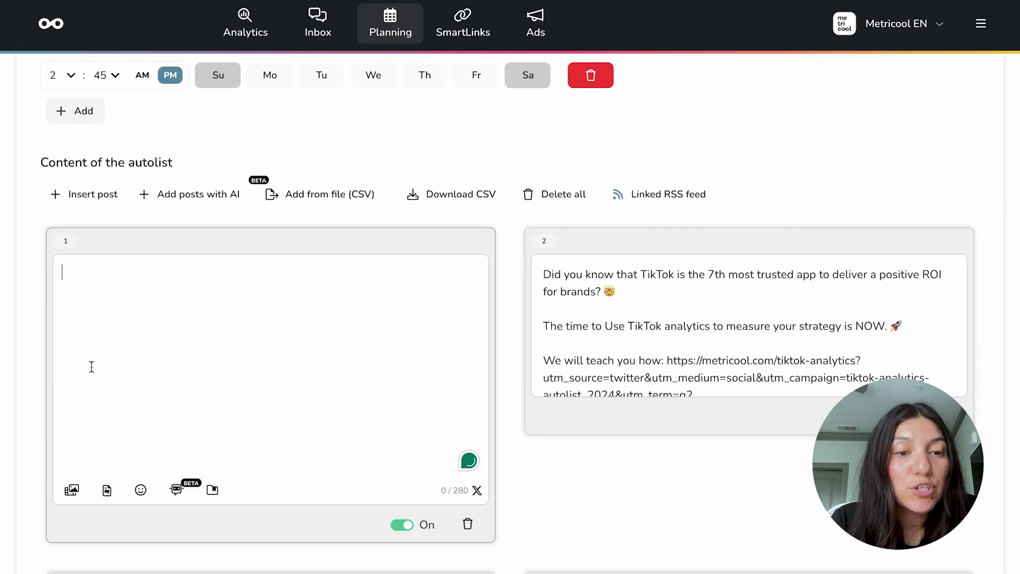
Step: Open the Google Drive picker at Home to add images to the new autolist post
{"action": "left_click", "coordinate": [71, 492]}
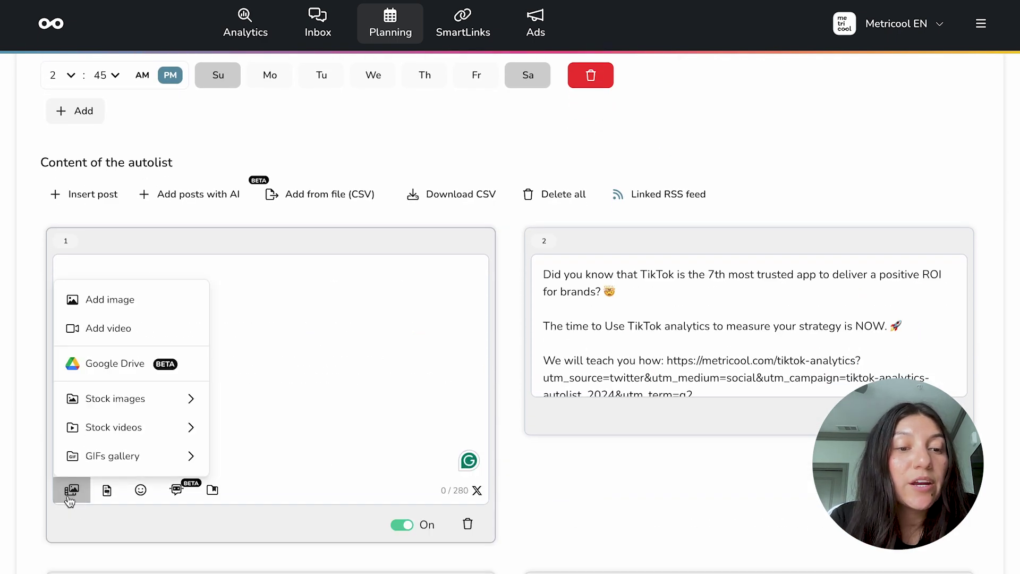
{"action": "left_click", "coordinate": [101, 407]}
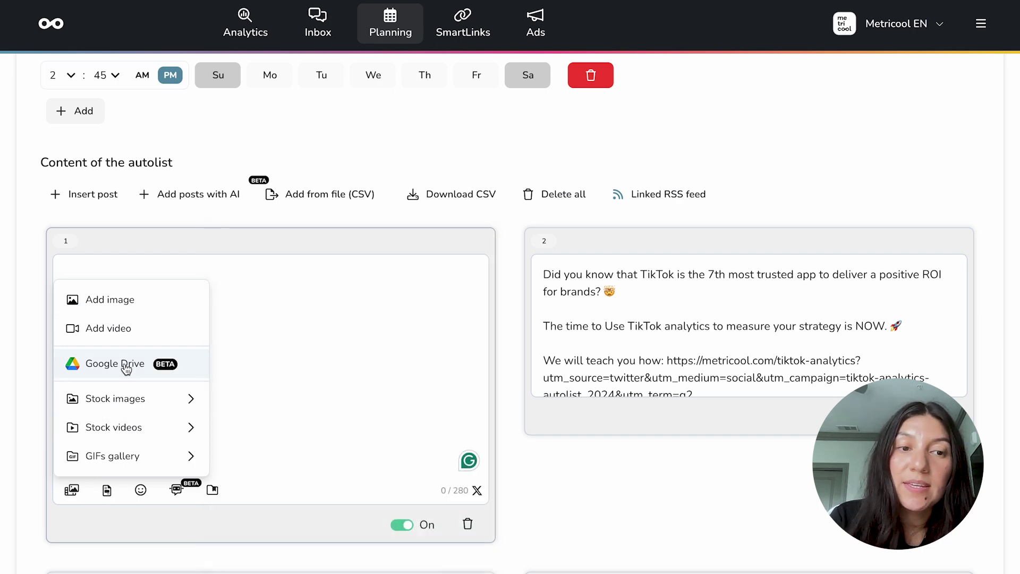
{"action": "left_click", "coordinate": [125, 366]}
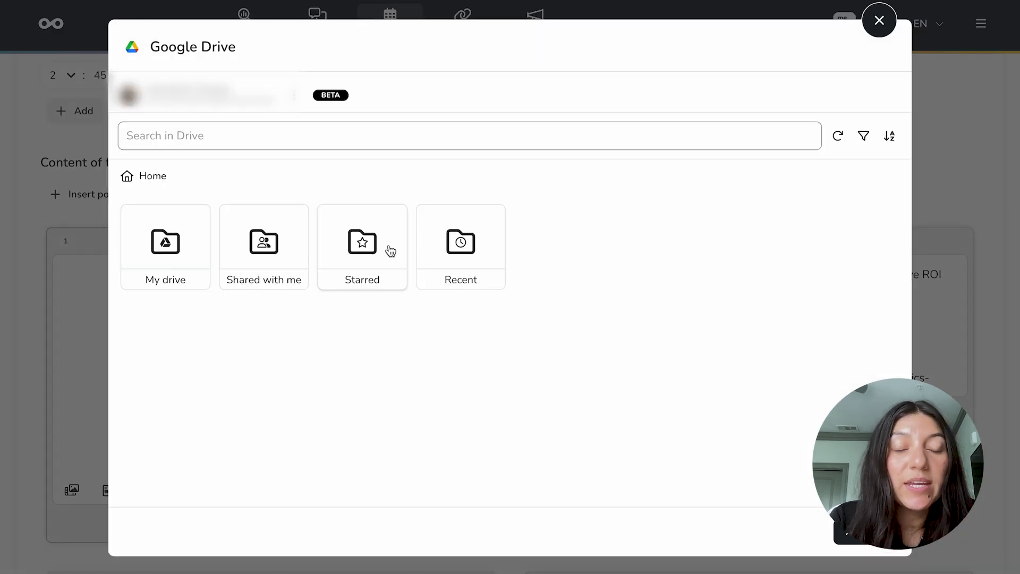